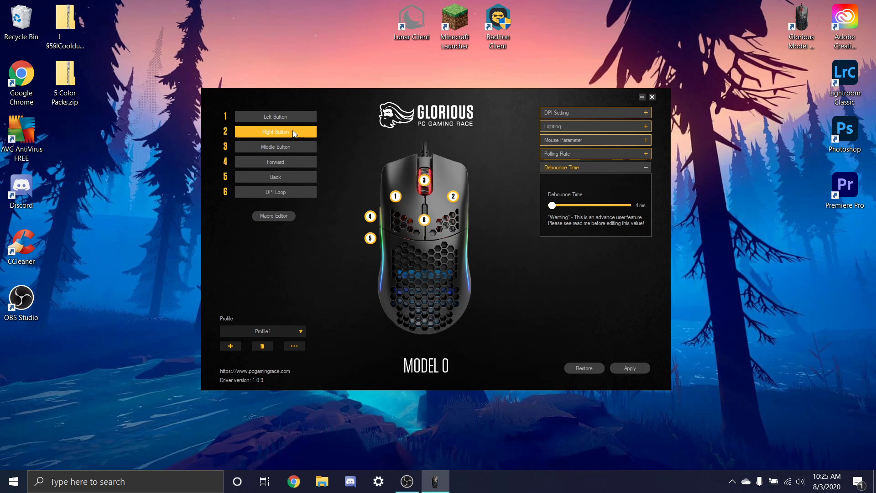
Remap button 4 from Forward to Right Button.
click(291, 132)
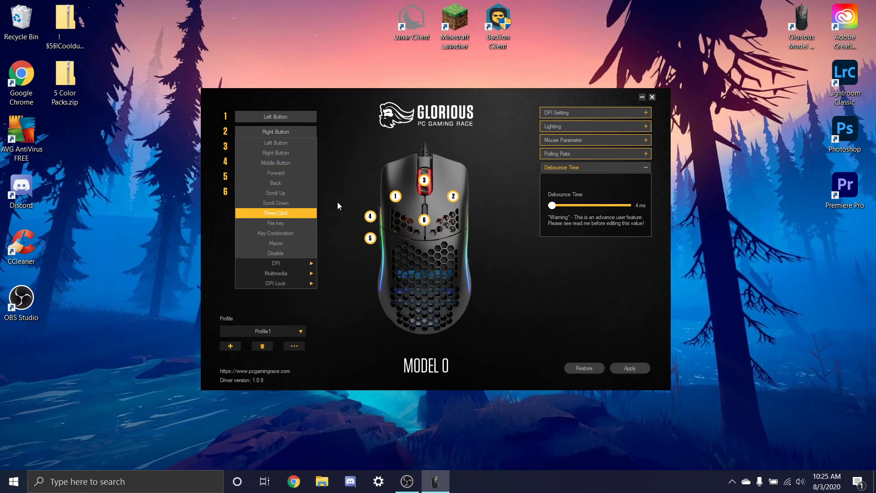
click(344, 186)
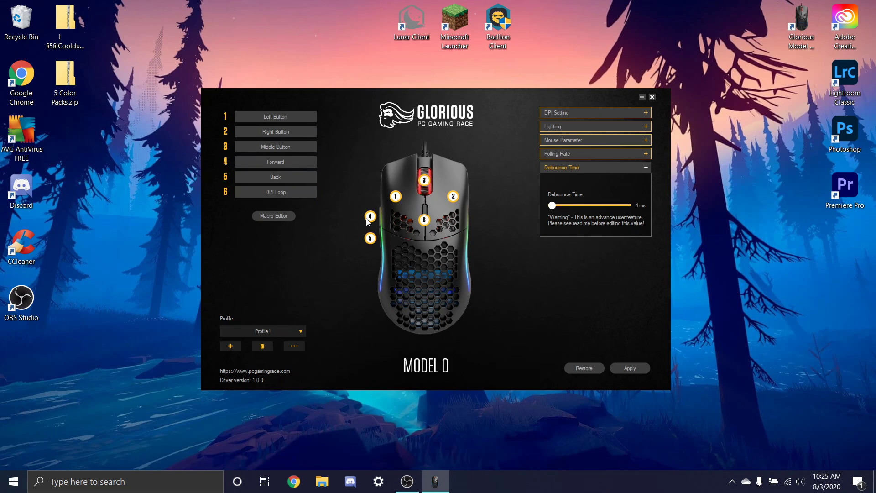
click(282, 165)
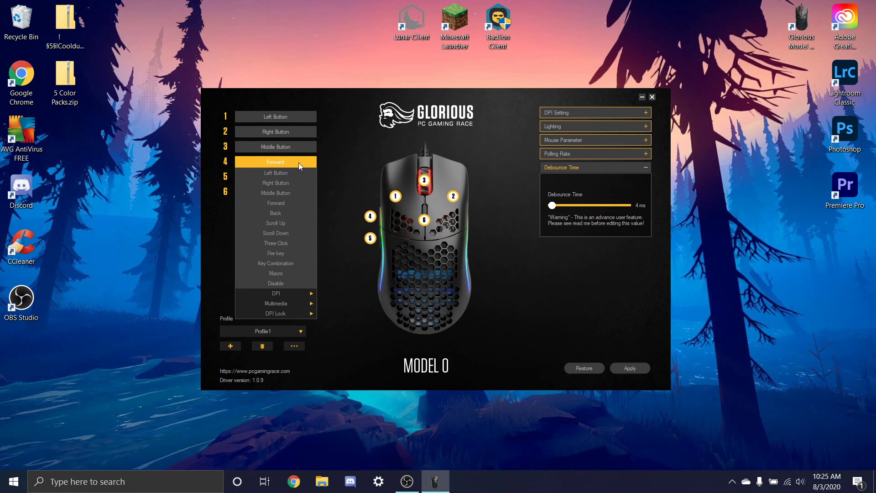
click(286, 183)
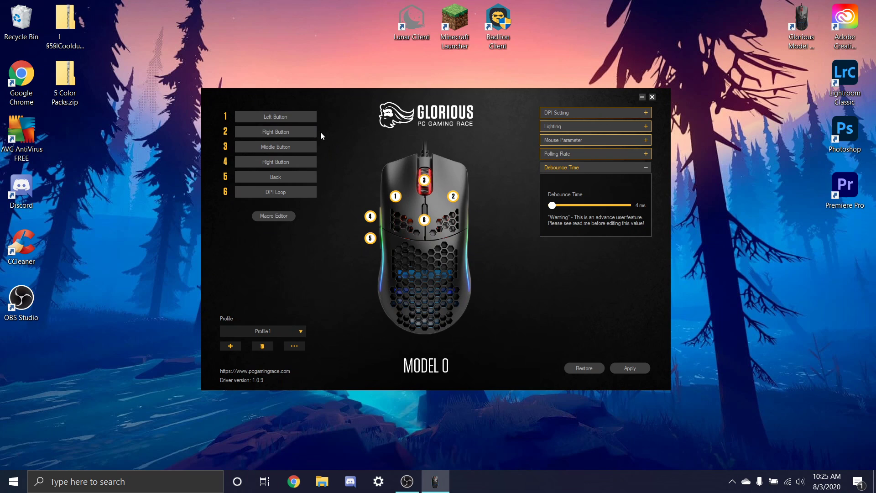
Make button 2 a Fire key repeating Right Button, with Intervals and Loop values set, and confirm.
click(288, 132)
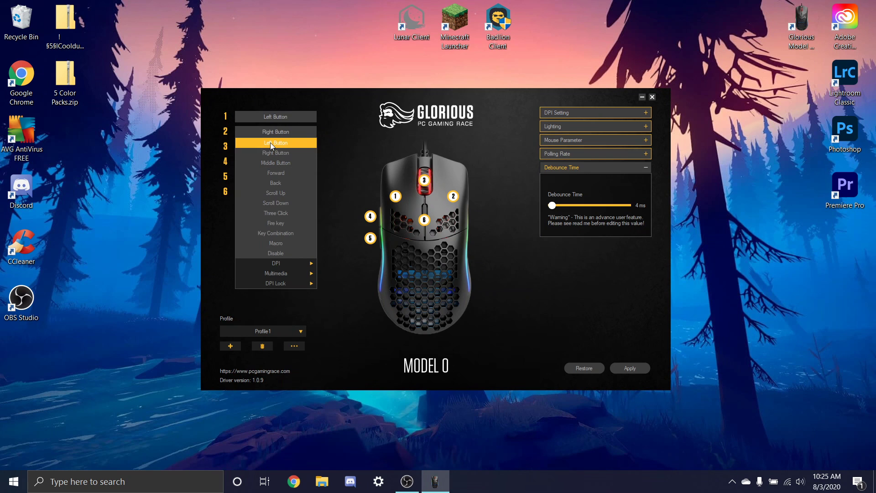
click(289, 224)
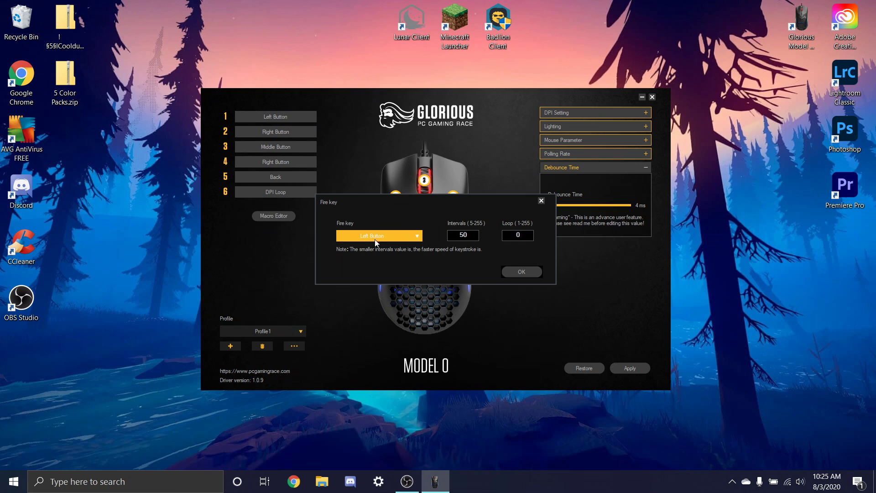
click(401, 235)
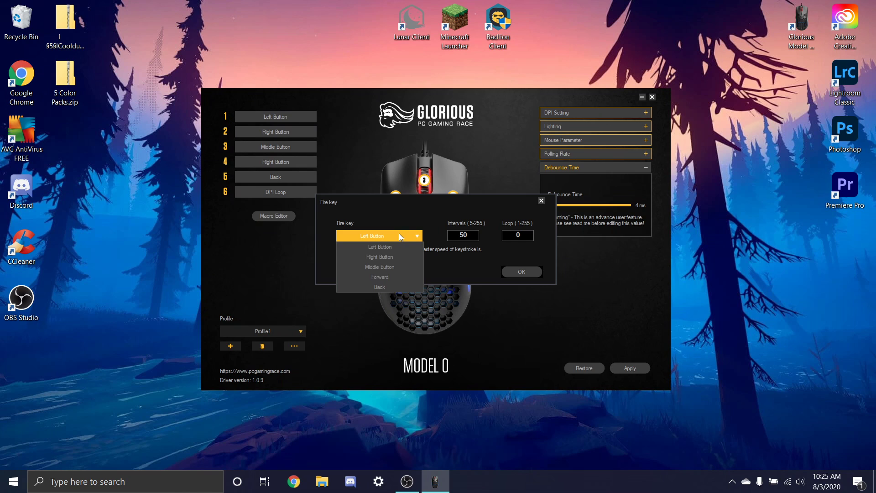
click(400, 257)
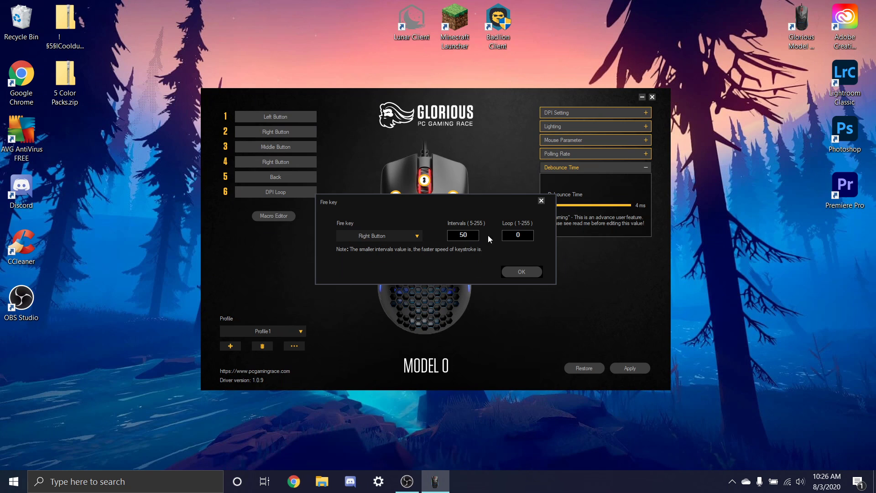
double_click(460, 235)
double_click(512, 239)
click(527, 272)
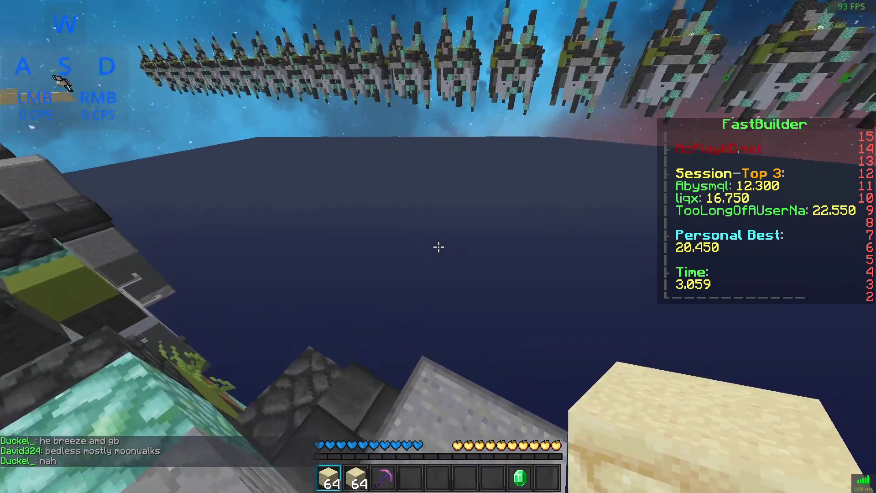
Test the fire key by placing blocks with rapid right clicks in Minecraft.
right_click(439, 247)
right_click(438, 247)
right_click(438, 247)
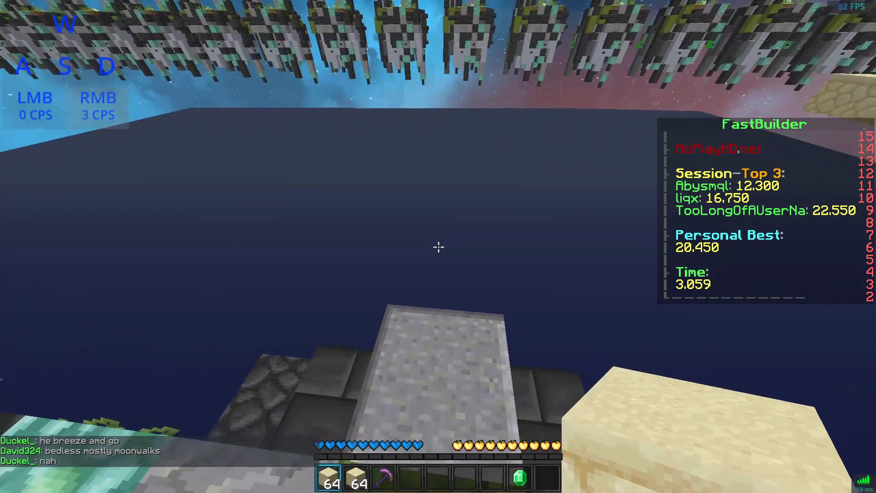
right_click(438, 247)
right_click(438, 247)
right_click(439, 246)
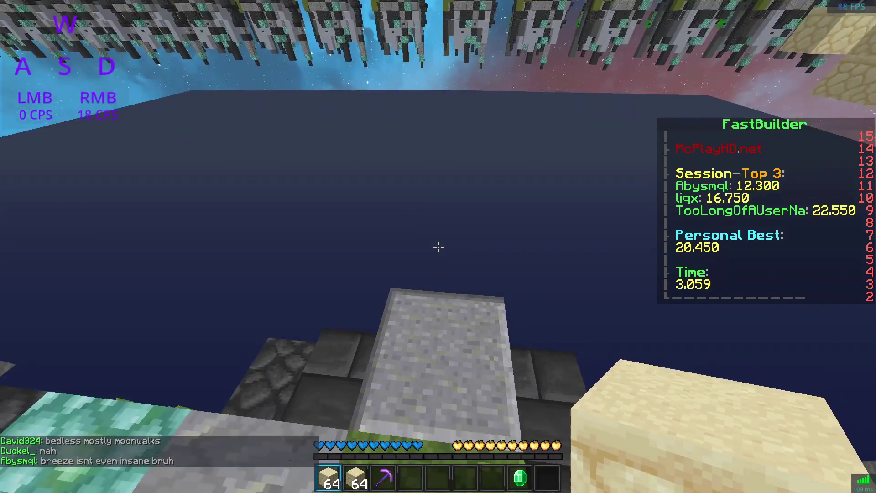
right_click(439, 247)
right_click(438, 246)
right_click(438, 247)
right_click(439, 247)
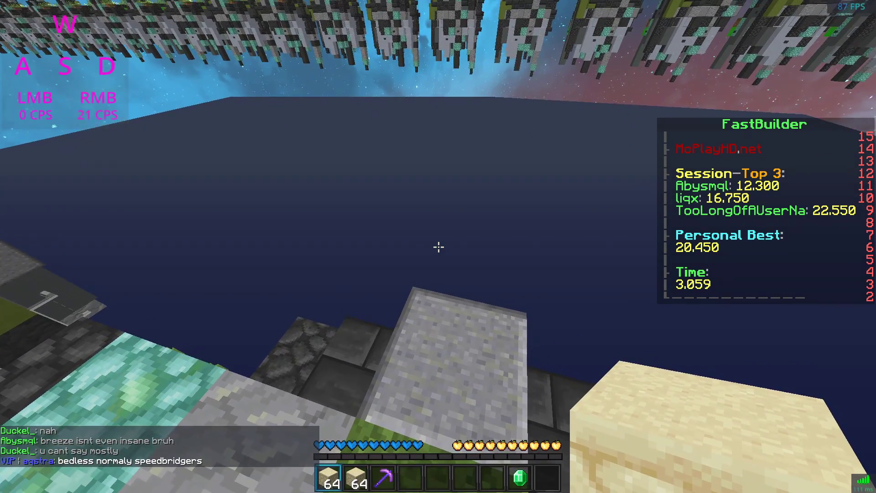
right_click(439, 246)
right_click(438, 247)
right_click(439, 247)
right_click(438, 247)
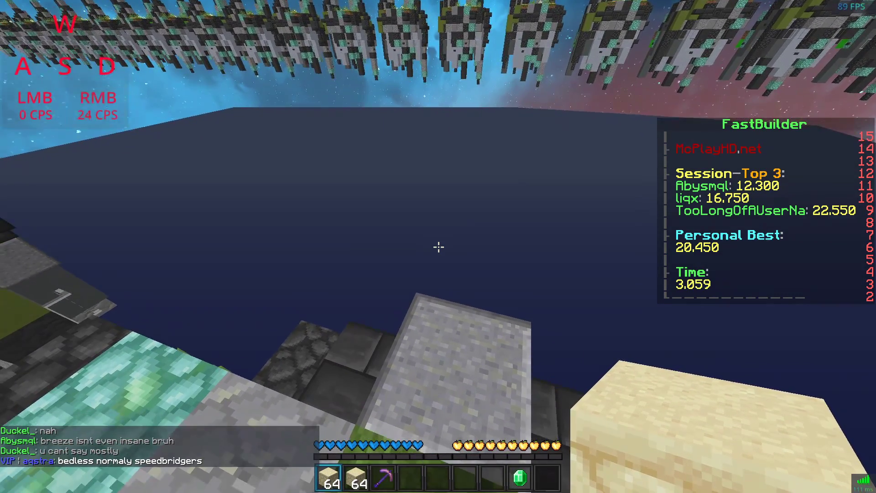
right_click(439, 246)
right_click(438, 247)
right_click(439, 247)
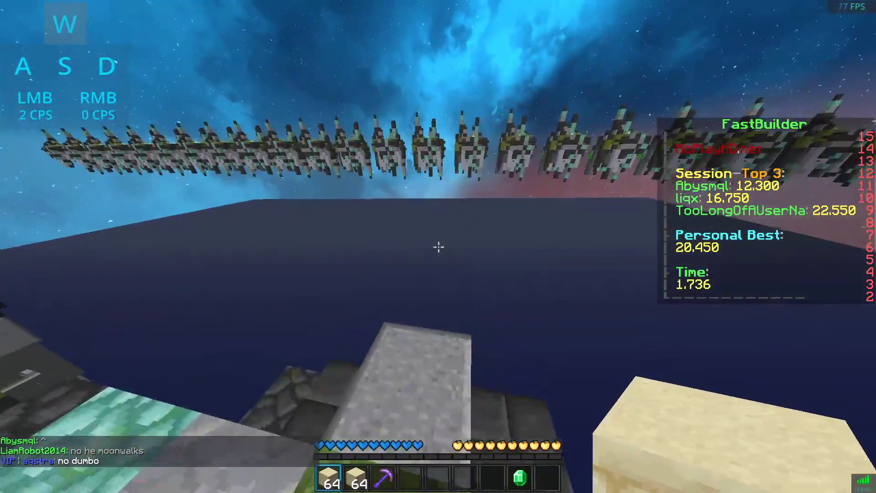
Back up and bridge sand blocks backward in a few short runs.
key(s)
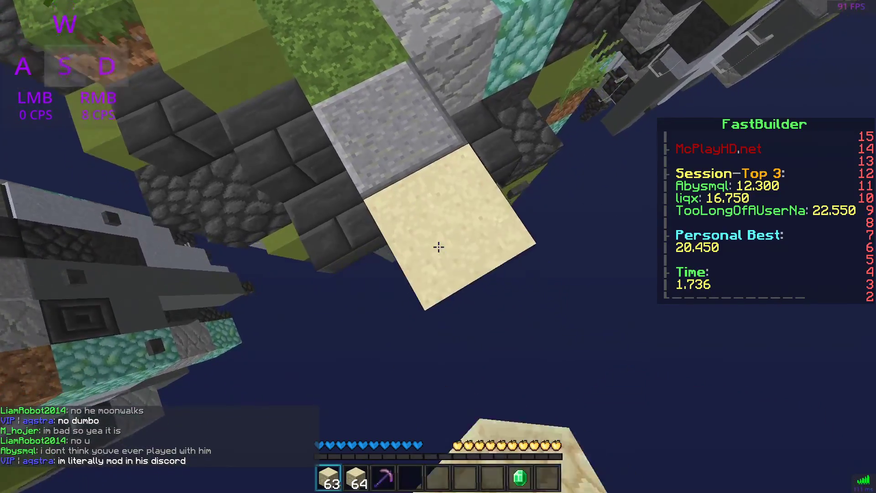
right_click(439, 247)
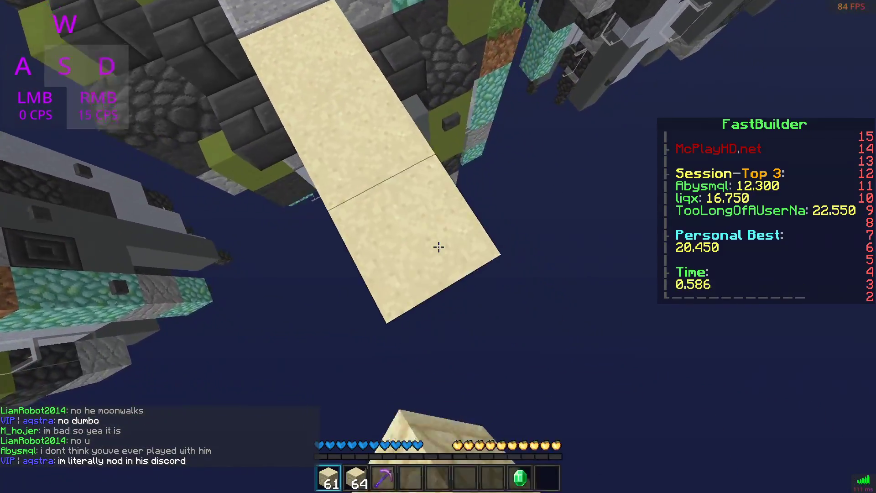
right_click(439, 247)
right_click(439, 247)
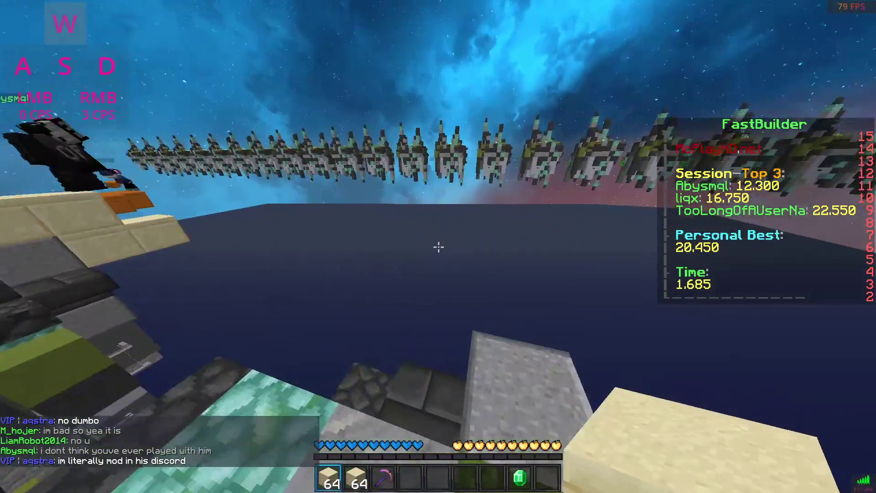
key(s)
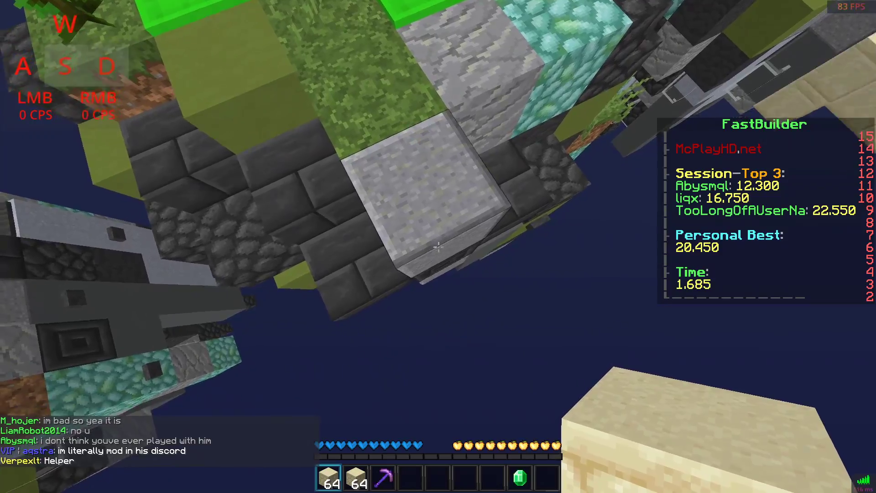
right_click(438, 247)
right_click(439, 247)
right_click(439, 247)
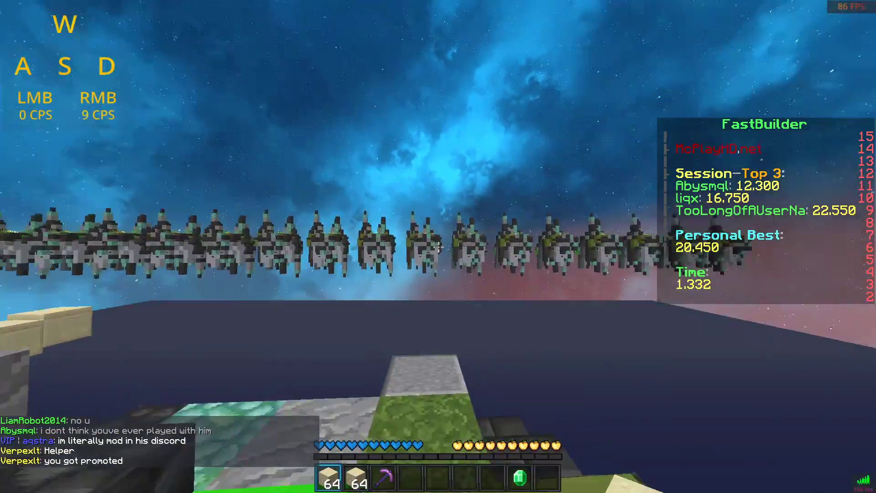
right_click(439, 247)
click(439, 247)
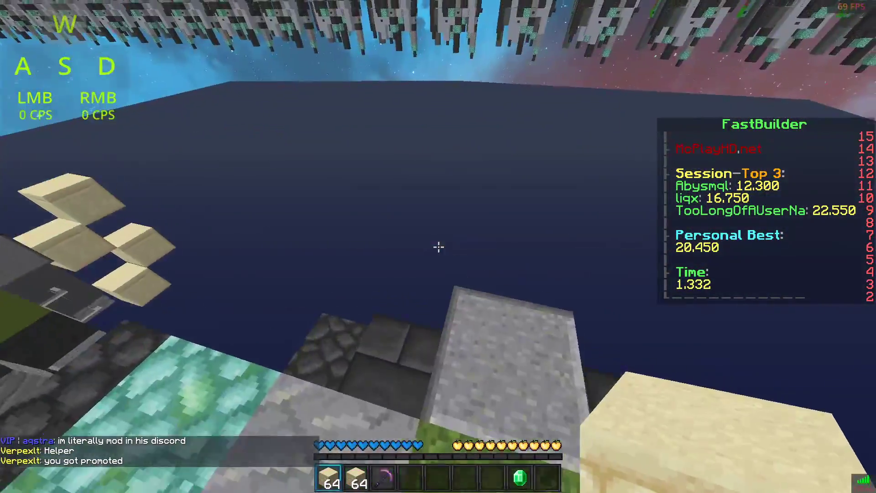
click(439, 247)
click(438, 247)
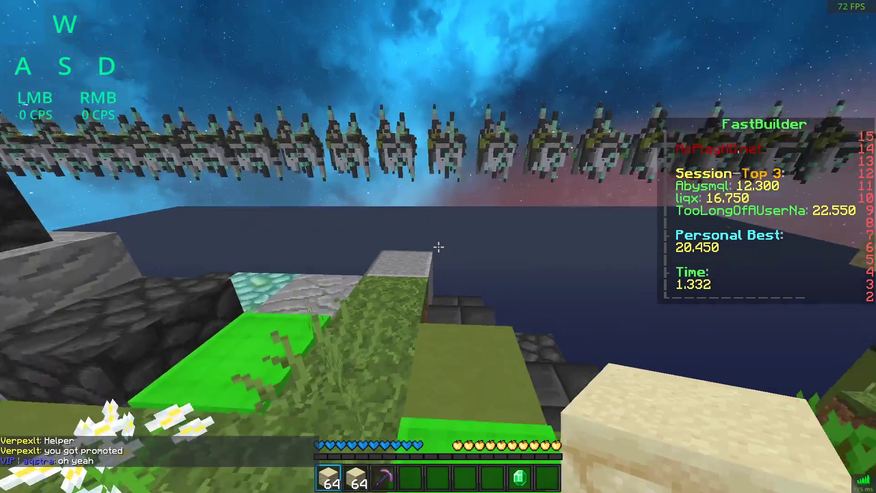
click(439, 246)
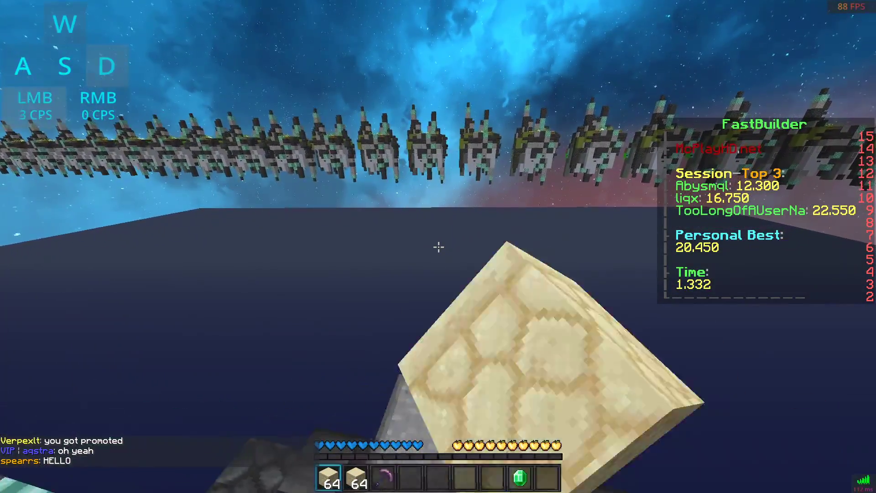
Bridge sandstone out over the void at high right-click speed, restarting after resets.
key(w)
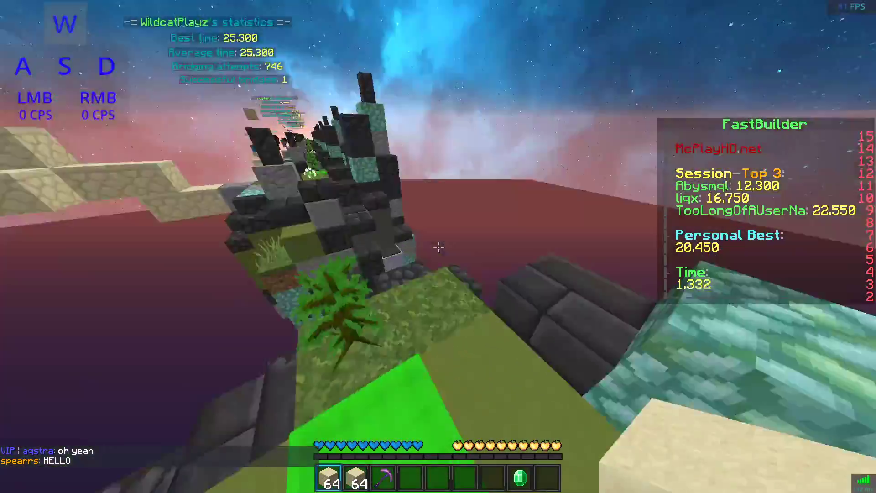
key(a)
right_click(439, 247)
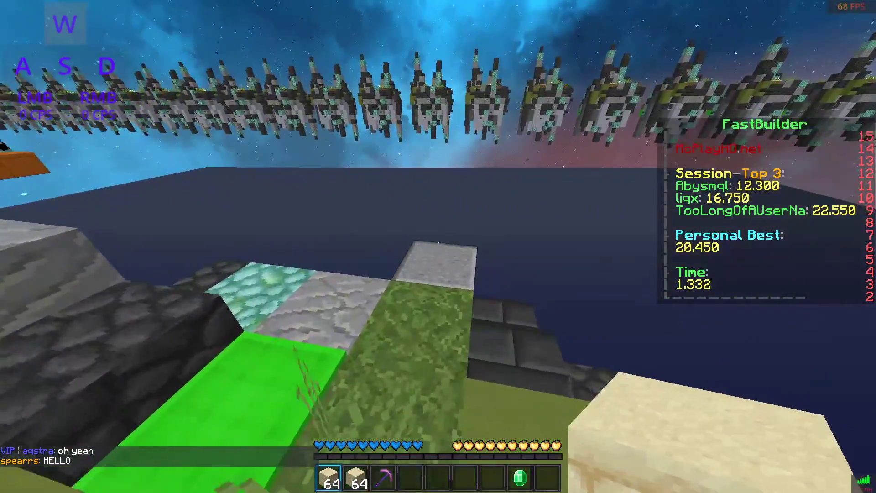
key(w)
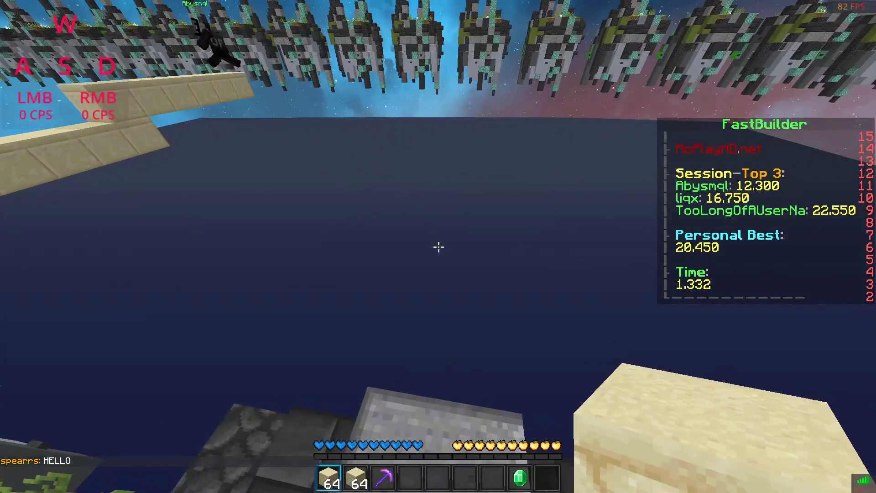
right_click(438, 247)
right_click(438, 247)
right_click(438, 247)
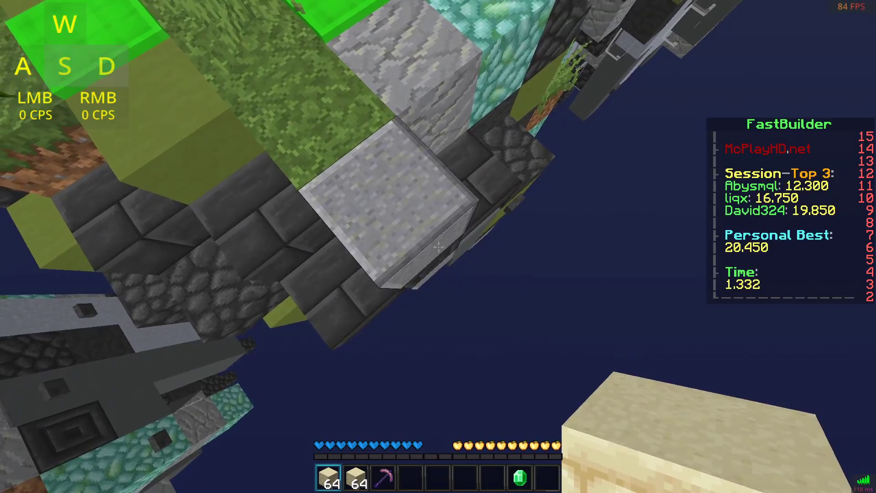
right_click(439, 247)
right_click(439, 247)
right_click(438, 247)
right_click(438, 246)
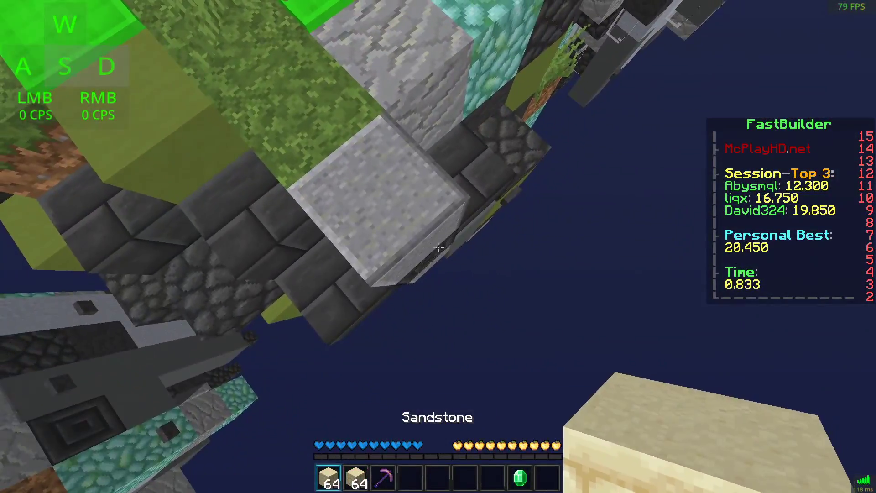
right_click(438, 247)
right_click(438, 247)
right_click(439, 247)
right_click(439, 247)
right_click(438, 247)
right_click(438, 247)
right_click(438, 247)
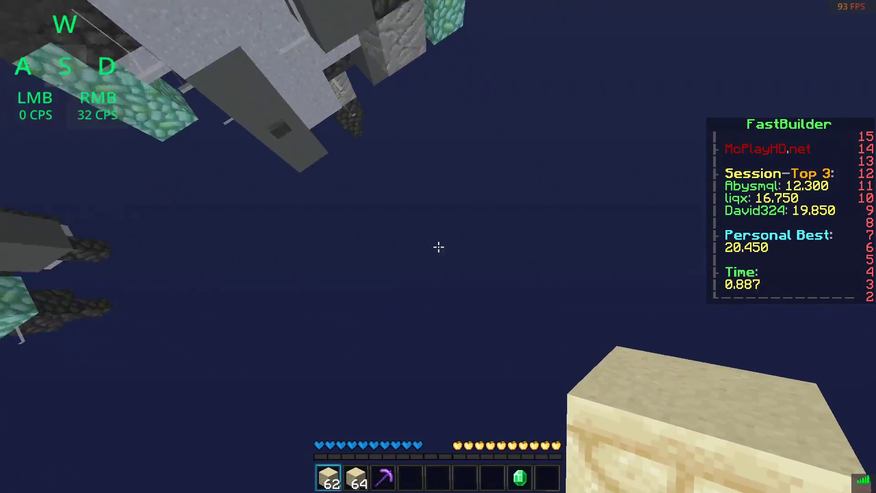
right_click(438, 247)
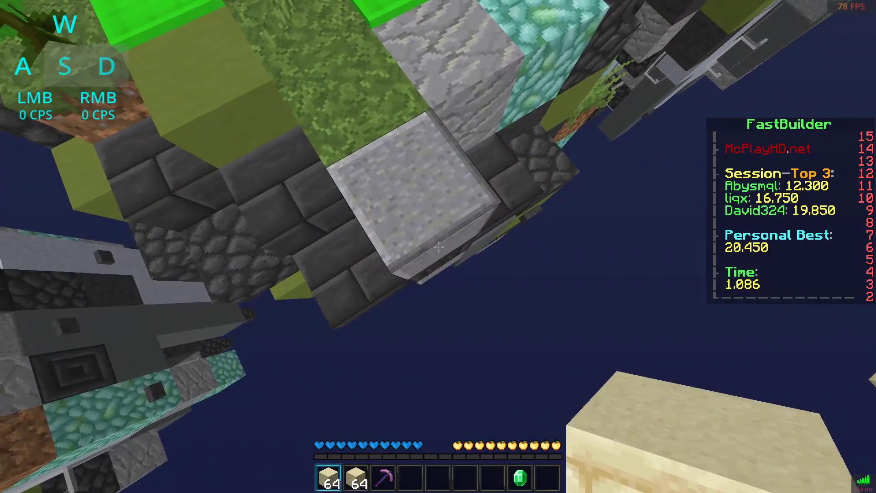
right_click(438, 247)
right_click(439, 247)
right_click(439, 247)
right_click(438, 247)
right_click(438, 247)
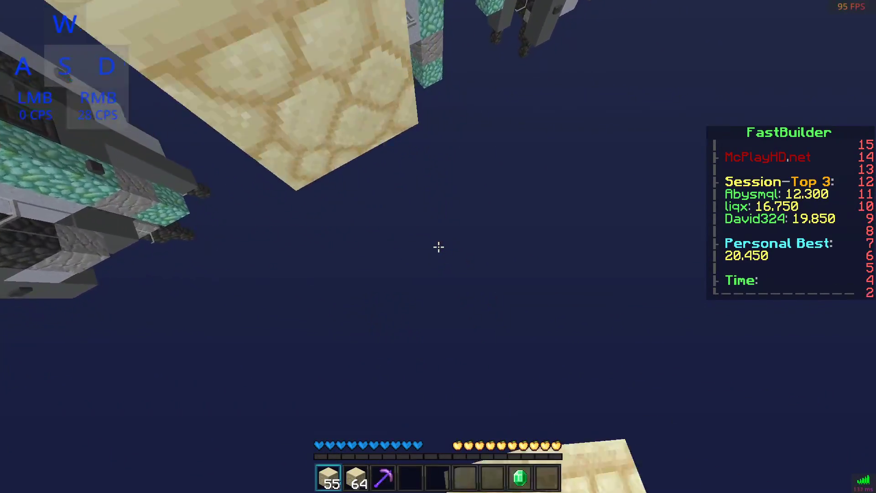
right_click(439, 247)
key(w)
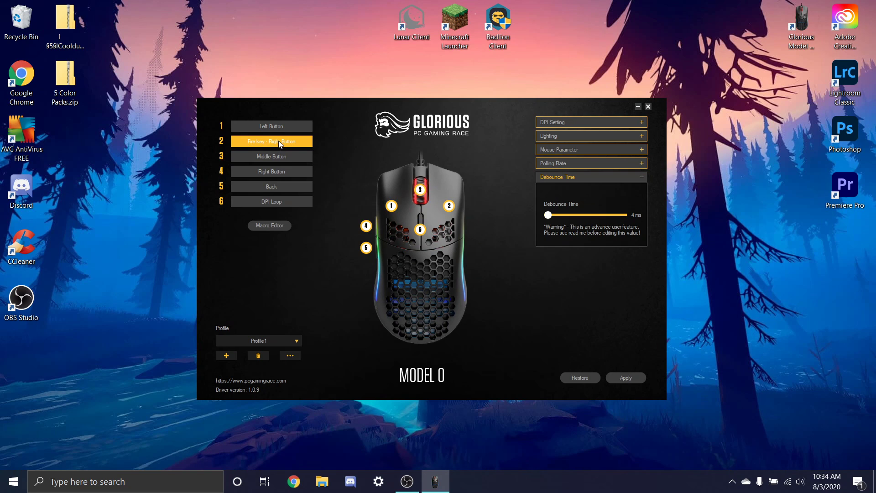
Change button 2's fire key Loop to 2 and confirm.
click(282, 142)
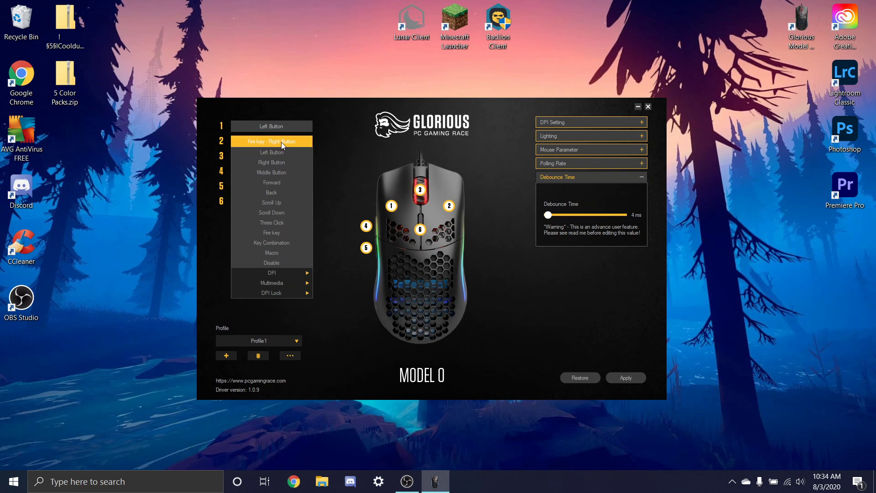
click(272, 233)
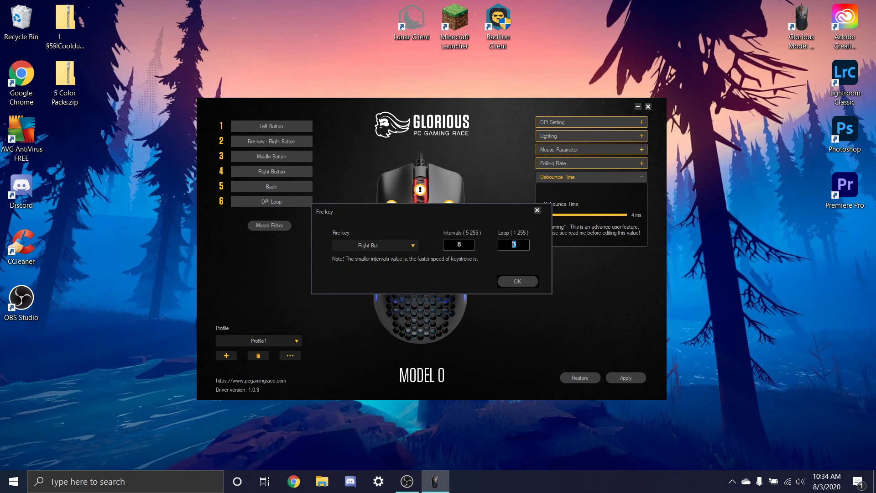
text(2)
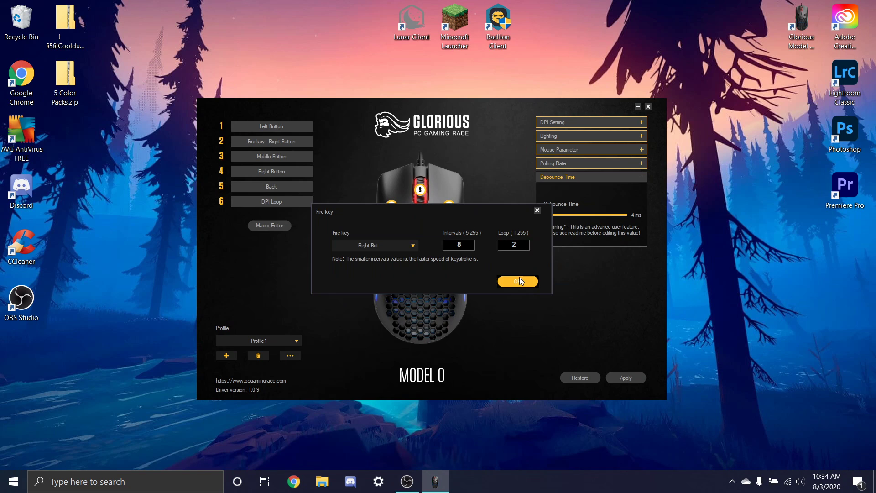
click(526, 282)
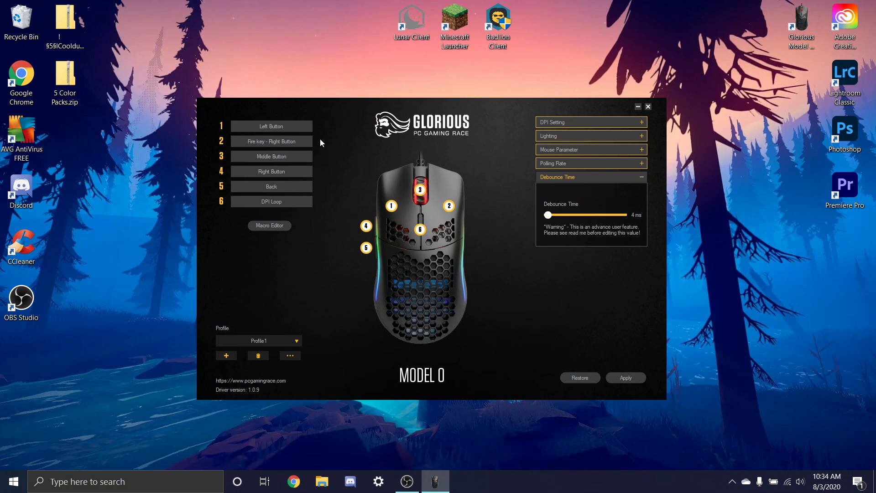
Change button 2's fire key interval to 5 and confirm.
click(292, 141)
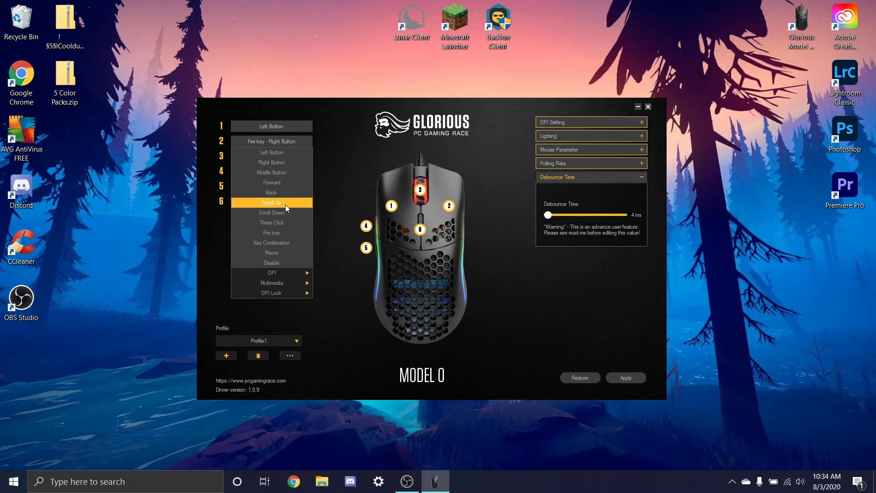
click(287, 234)
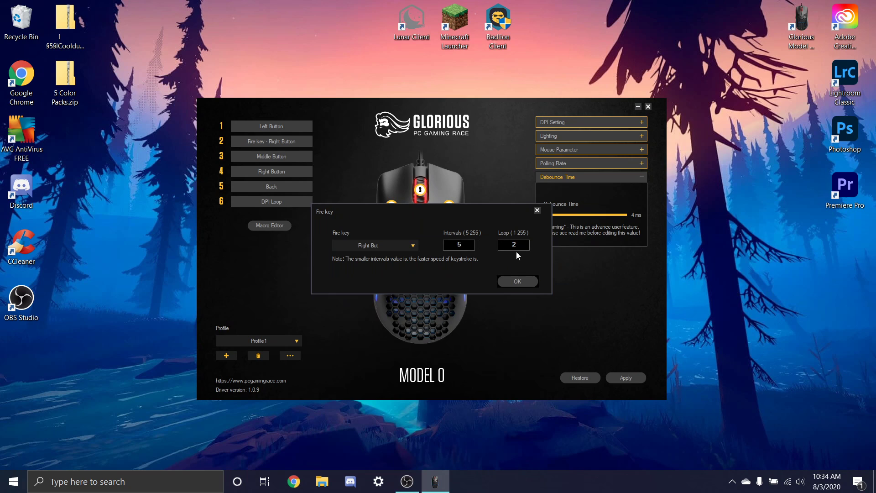
click(516, 282)
Reopen the fire key settings to verify them, then close without changes.
click(280, 145)
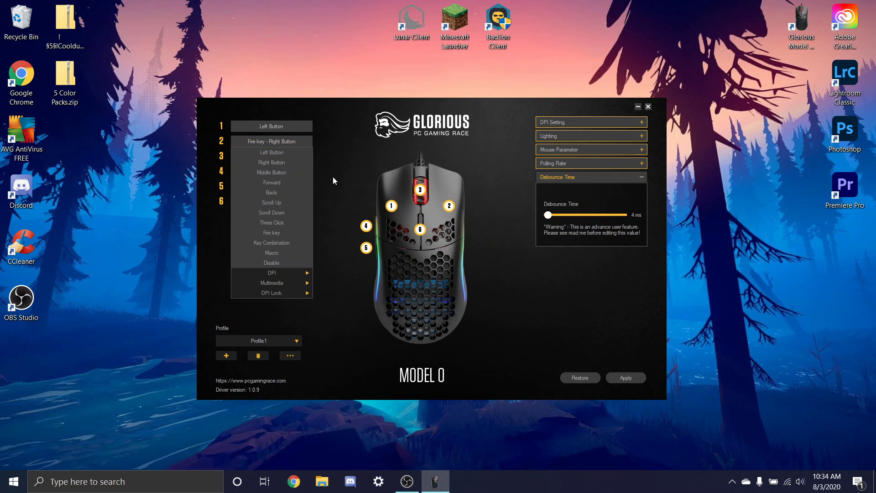
click(293, 225)
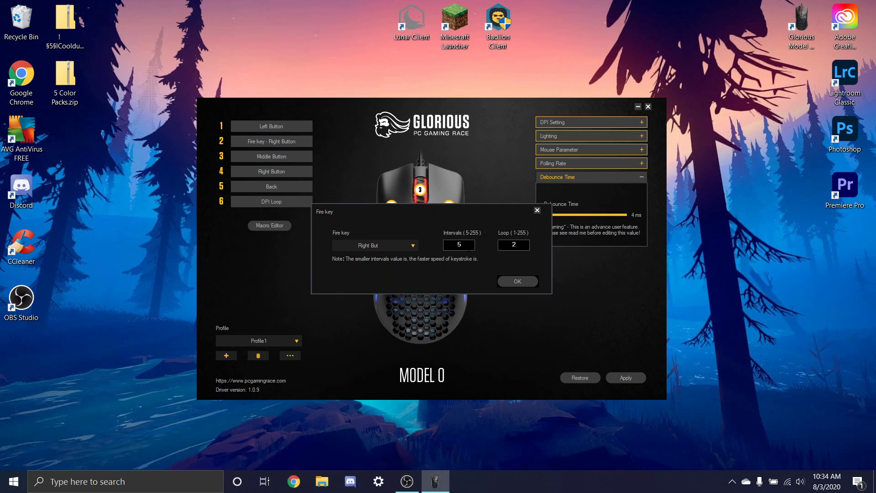
click(537, 210)
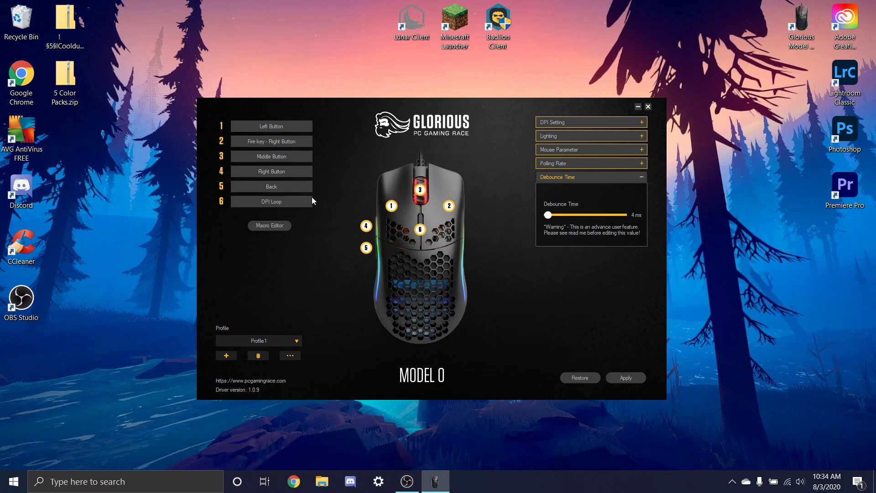
Set button 2 back to Right Button and button 4 back to Forward.
click(278, 142)
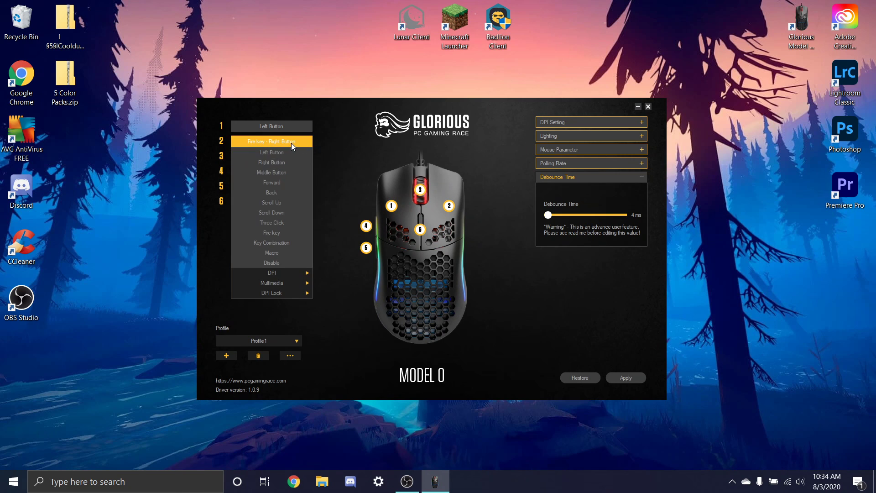
click(282, 164)
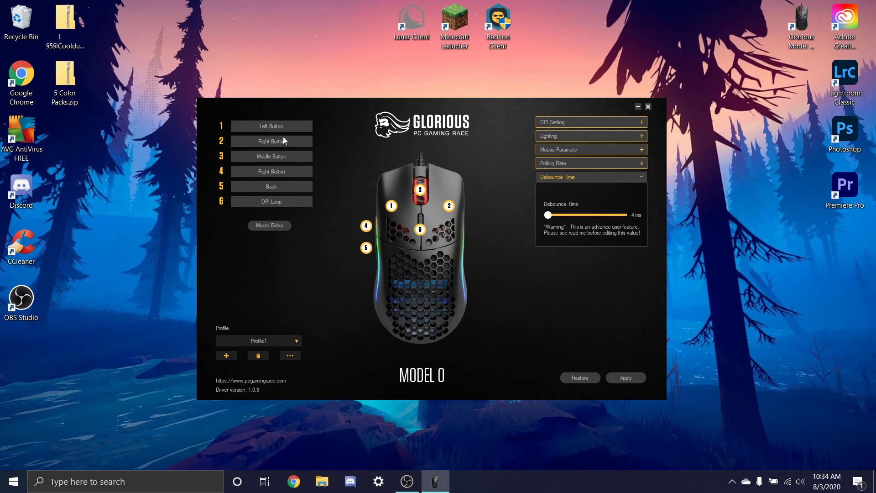
click(304, 172)
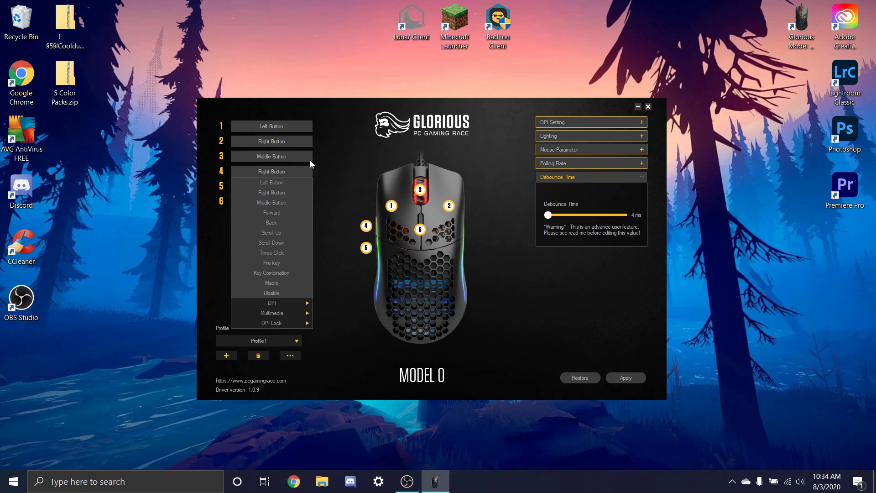
click(282, 211)
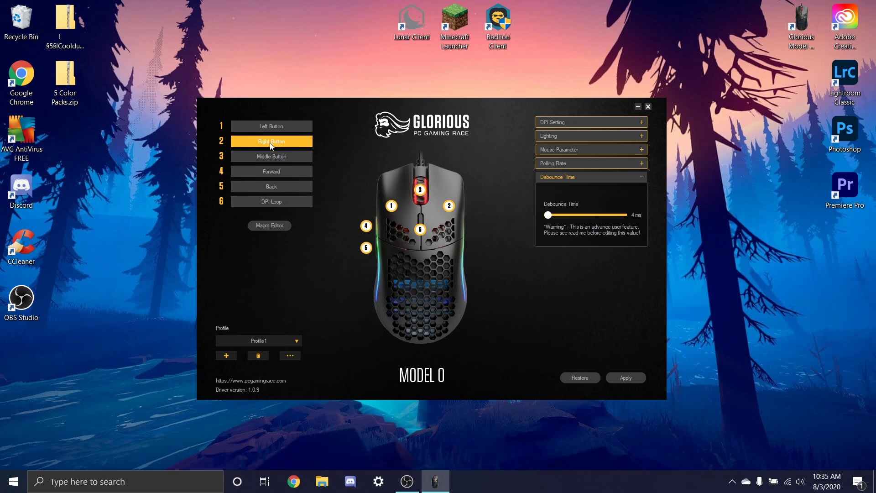
click(283, 144)
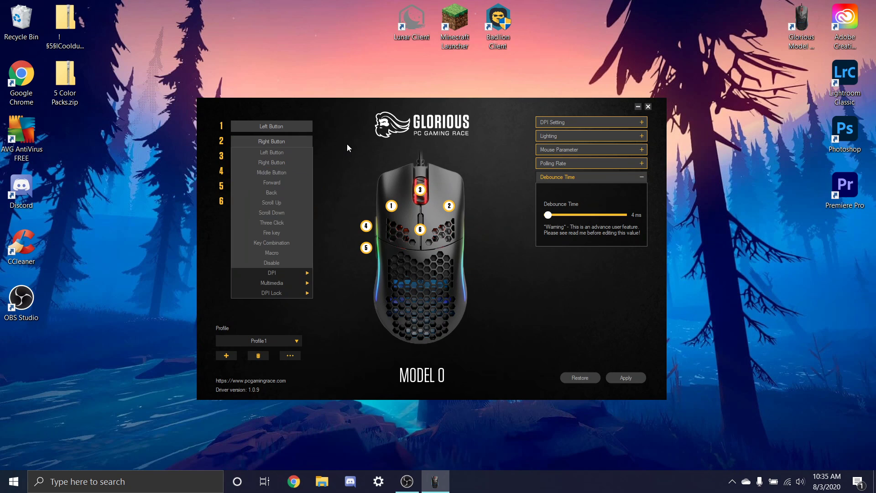
click(321, 147)
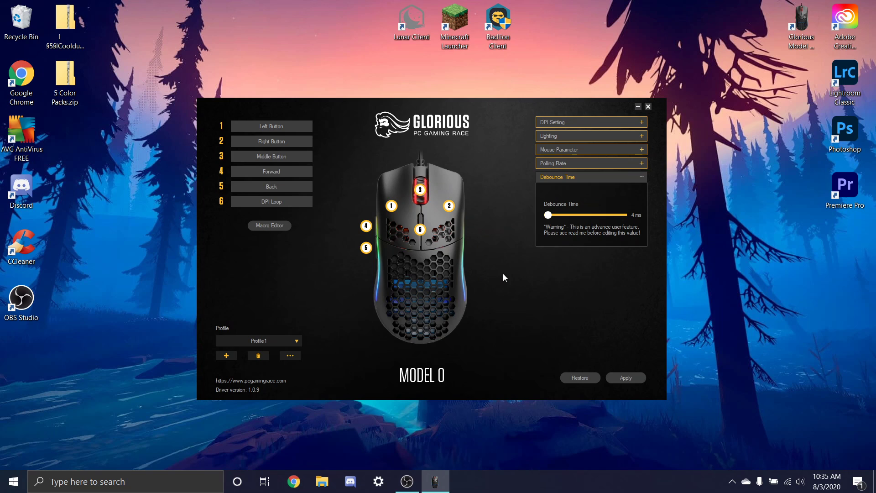
Keep debounce time at 4 ms and apply the restored settings to the mouse.
mouse_move(548, 214)
mouse_down()
mouse_move(578, 215)
mouse_move(550, 218)
mouse_up()
click(639, 380)
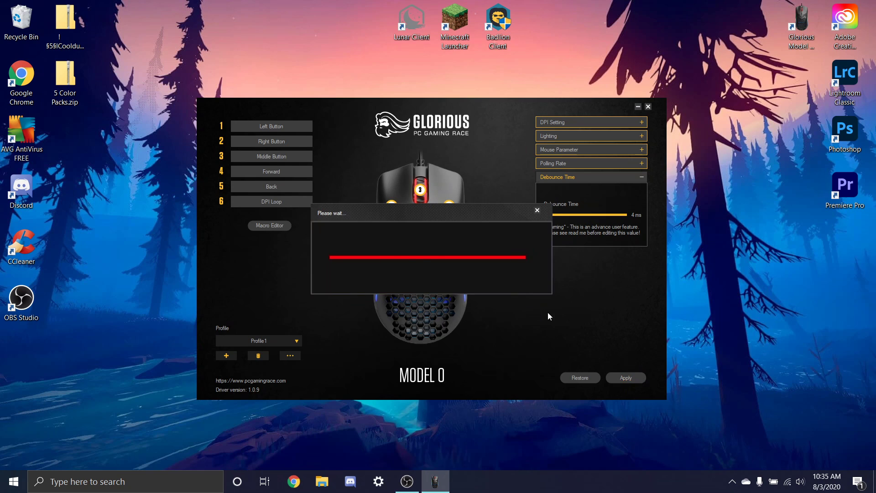